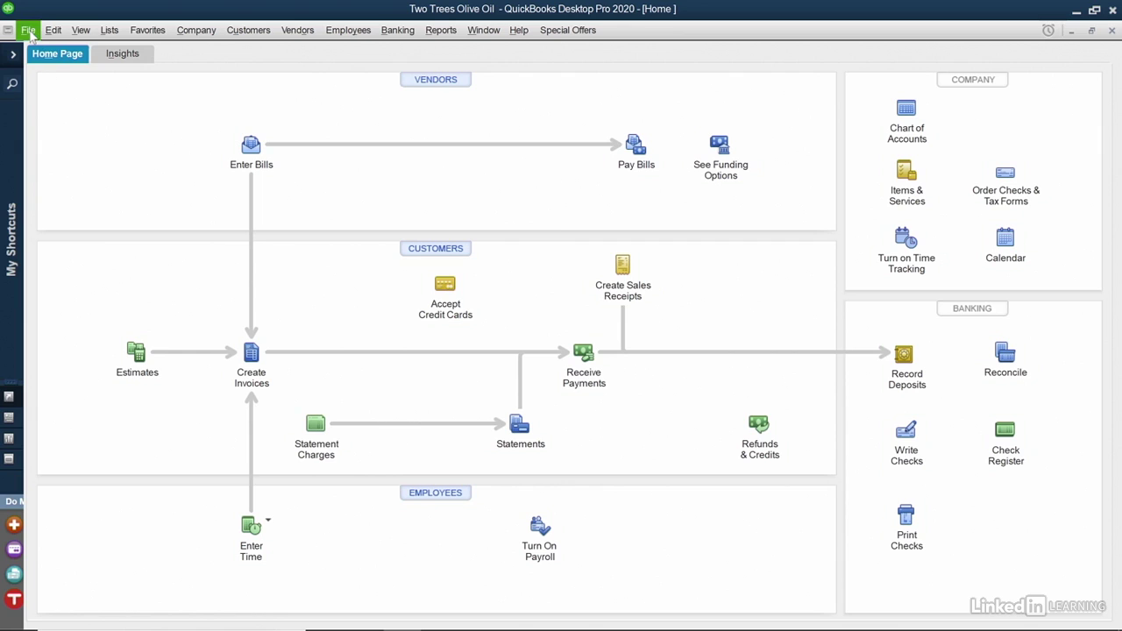
# Step: Start a local backup of the company file and set its default save location to the Storage (E:) drive
pyautogui.click(29, 31)
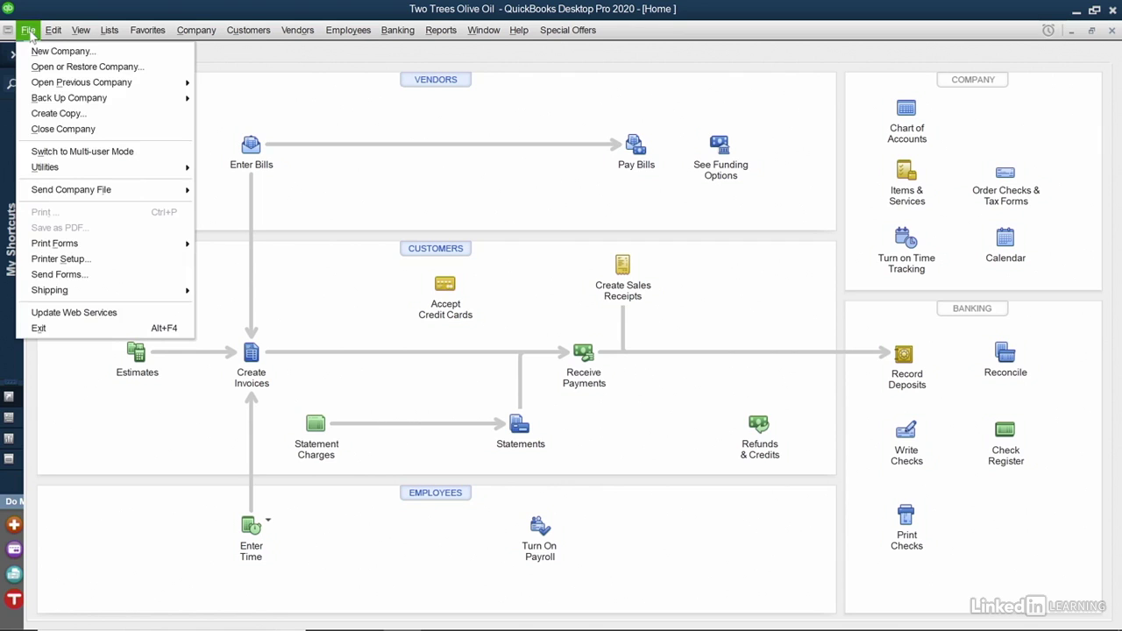
pyautogui.moveTo(70, 101)
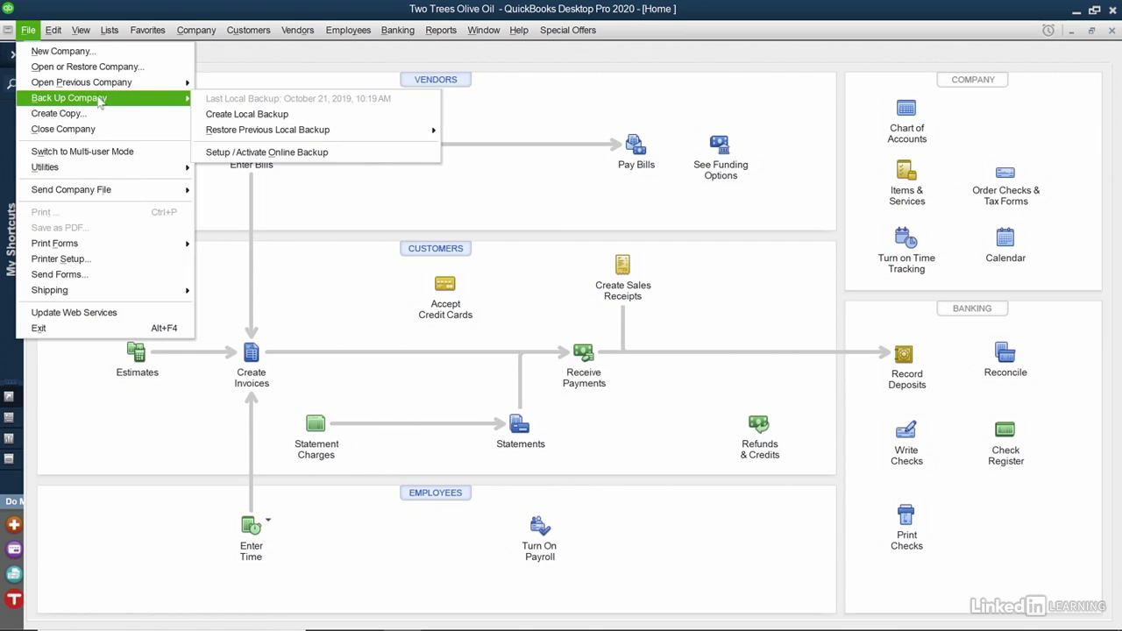
pyautogui.click(243, 120)
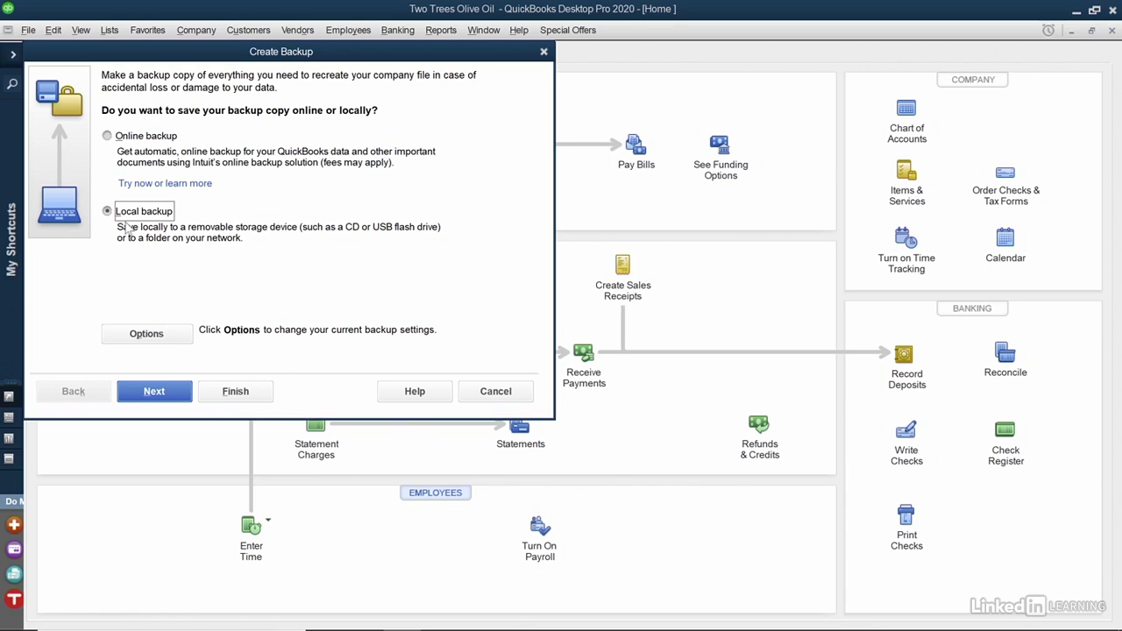
pyautogui.click(125, 335)
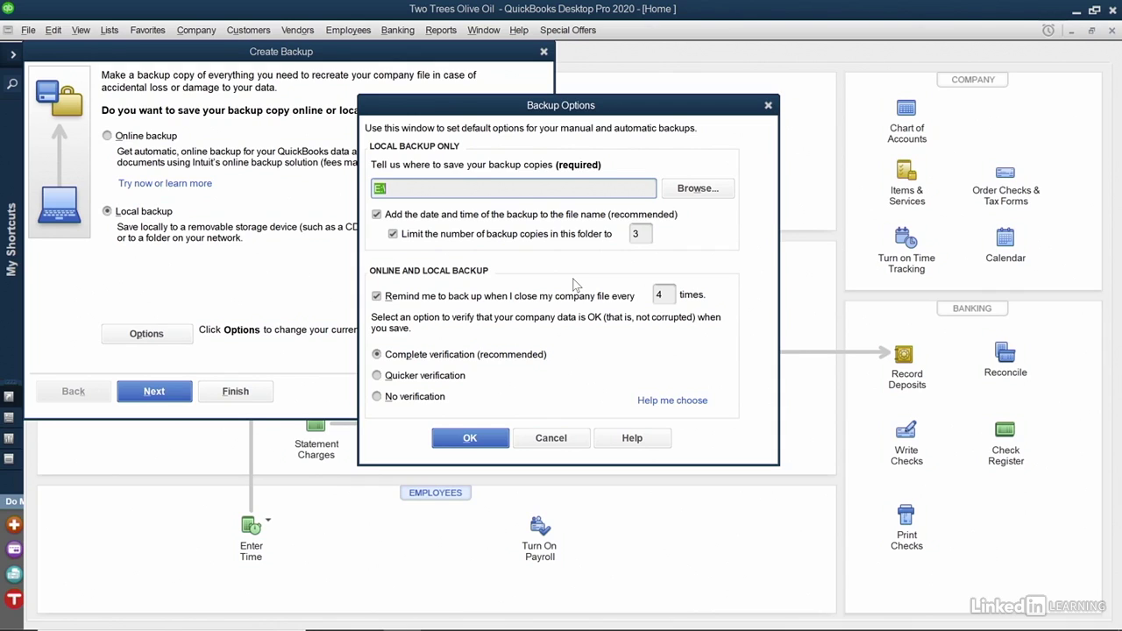
pyautogui.click(707, 189)
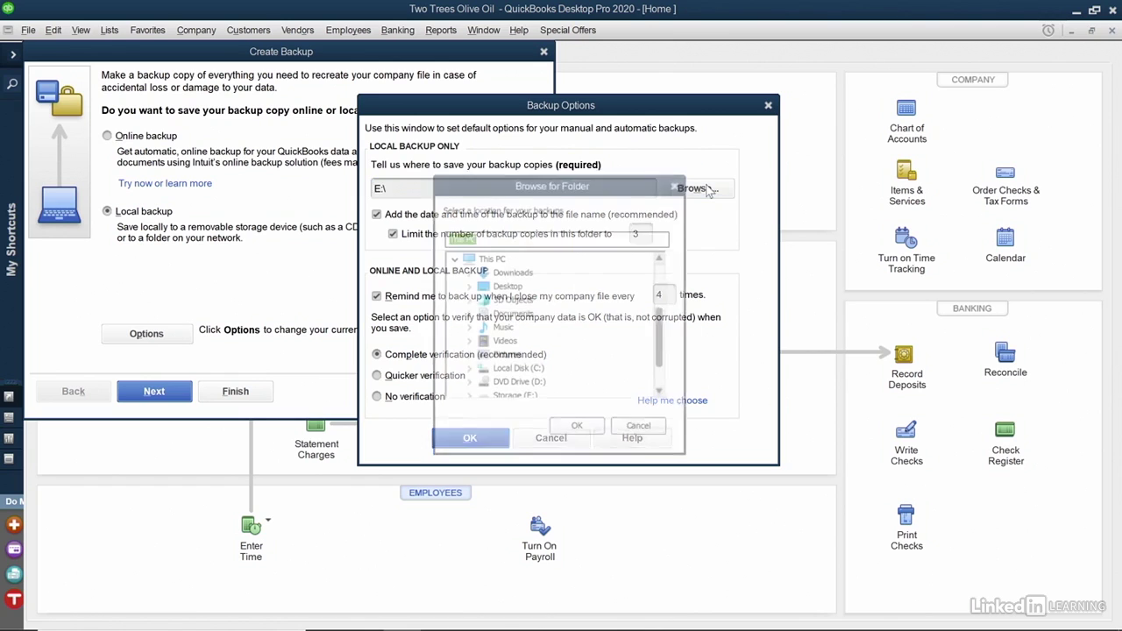
pyautogui.scroll(-1, 664, 342)
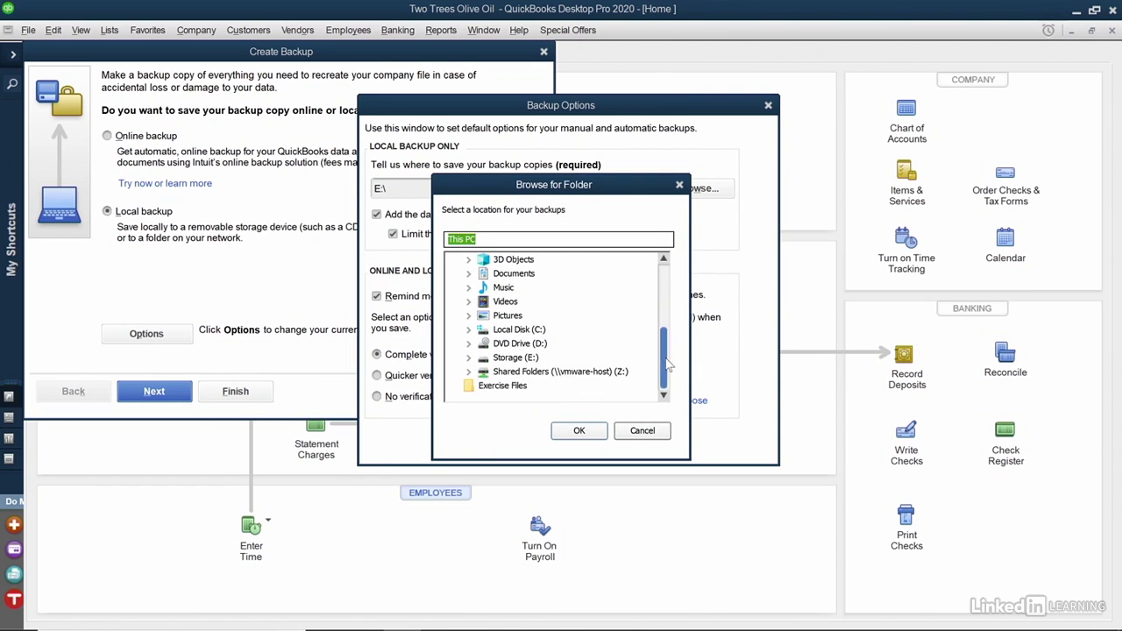
pyautogui.click(500, 360)
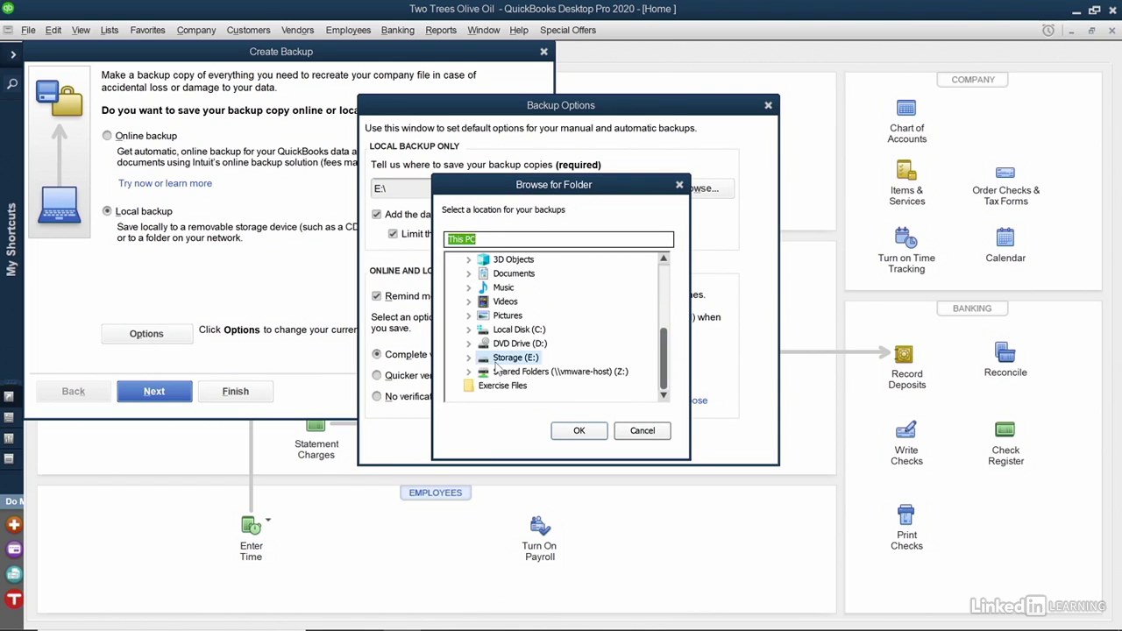
pyautogui.click(572, 431)
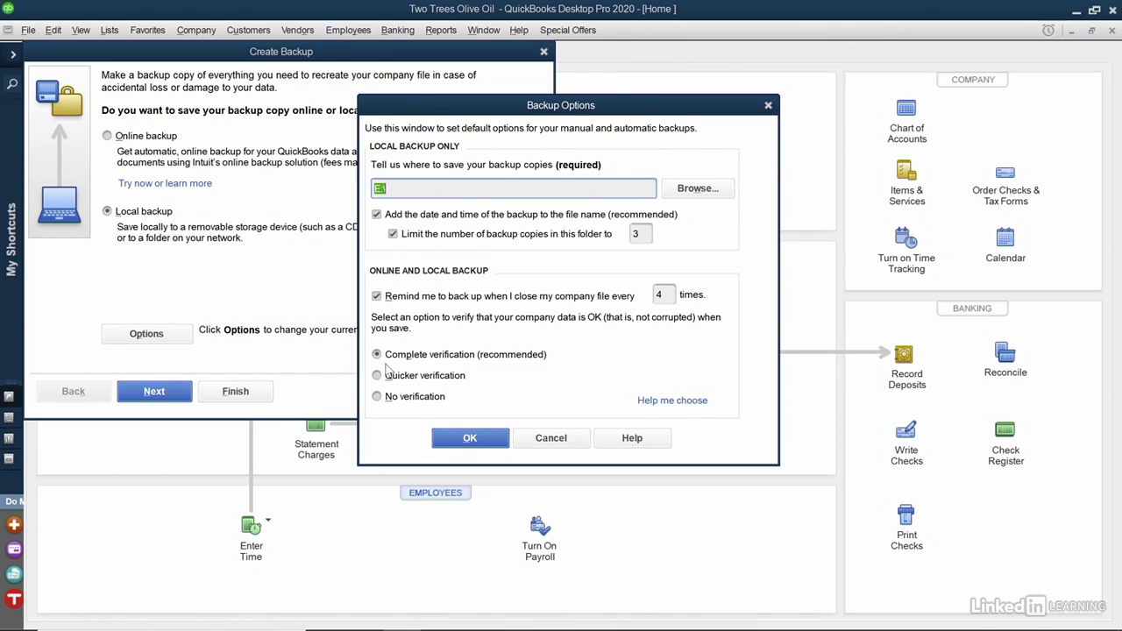
pyautogui.click(464, 438)
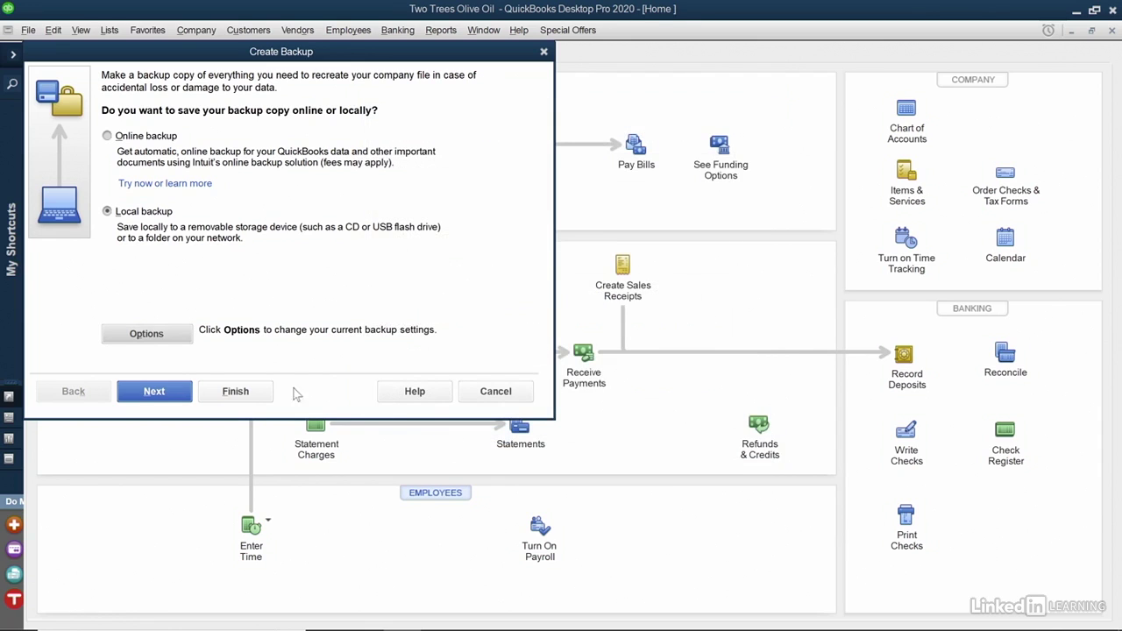
# Step: Choose to save the local backup now and schedule future backups
pyautogui.click(175, 393)
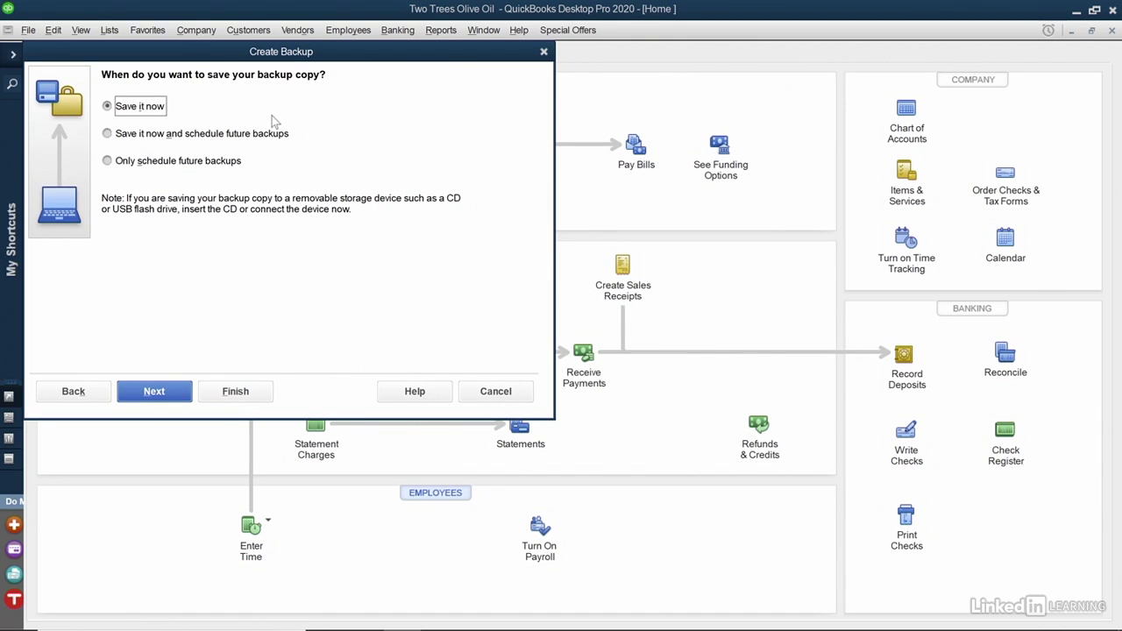
pyautogui.click(234, 144)
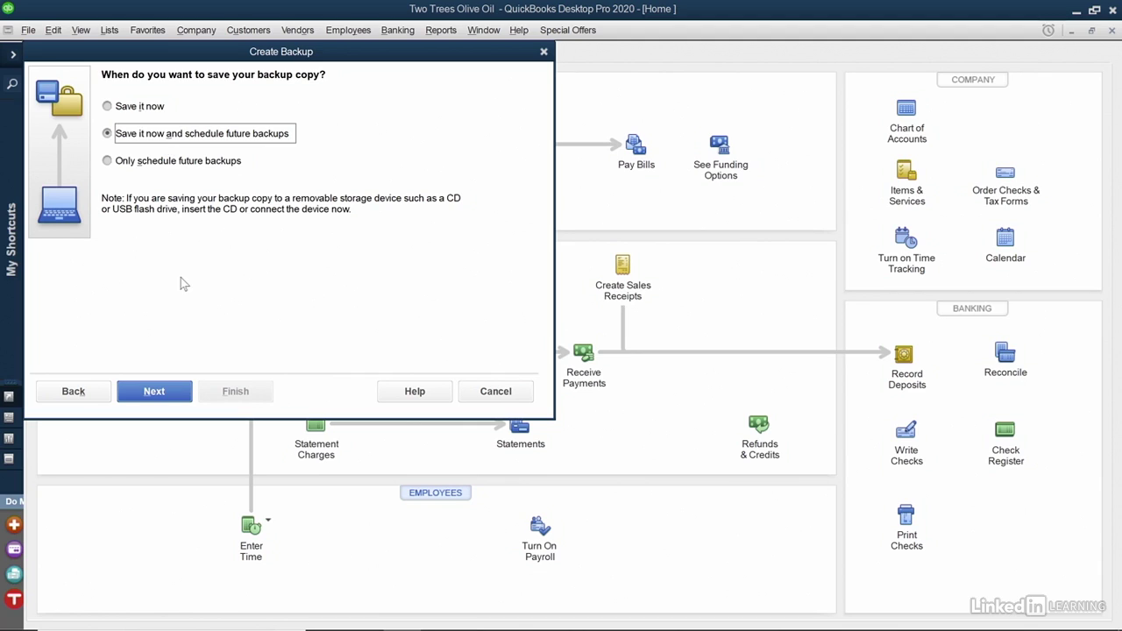
pyautogui.click(180, 393)
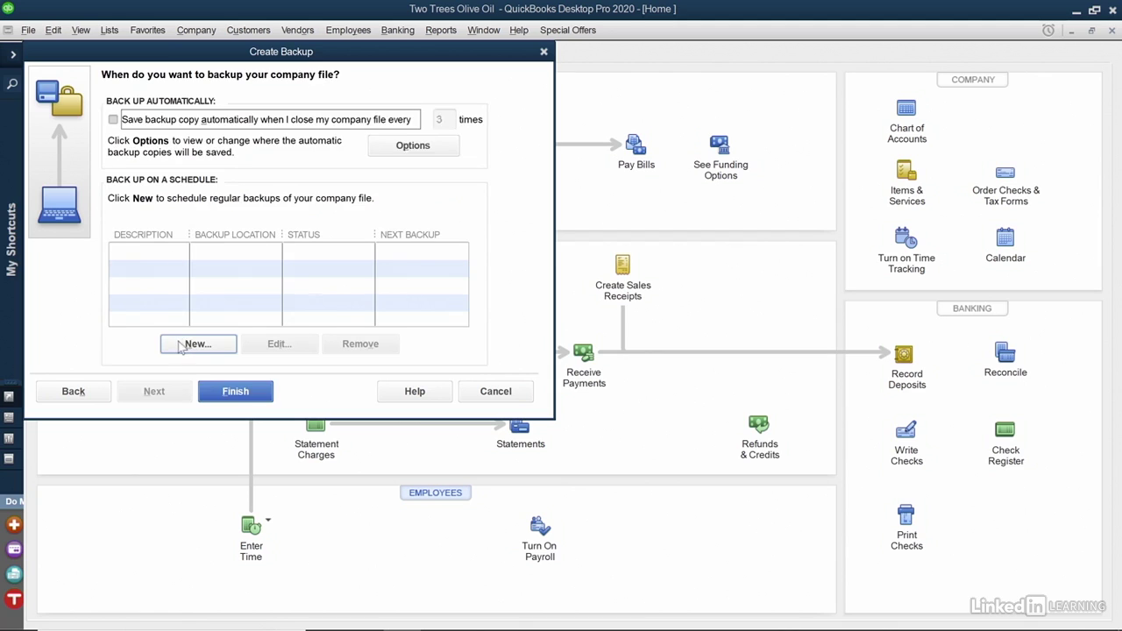
# Step: Add a scheduled backup task described as "Backups" with the Storage (E:) drive as its location
pyautogui.click(181, 345)
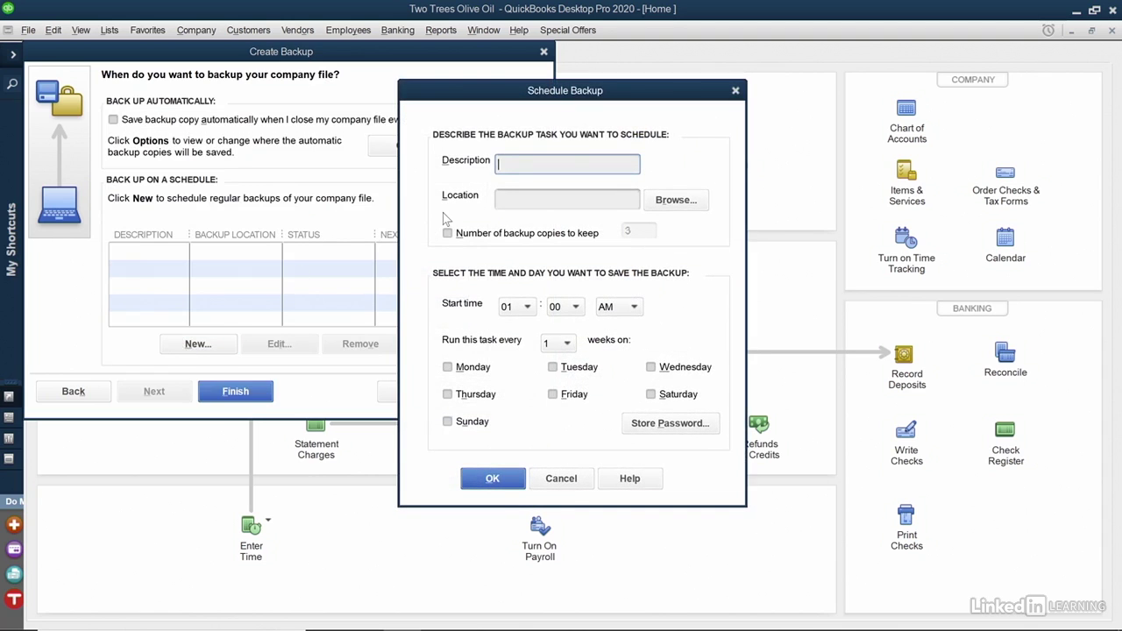
pyautogui.write('Backups')
pyautogui.click(676, 201)
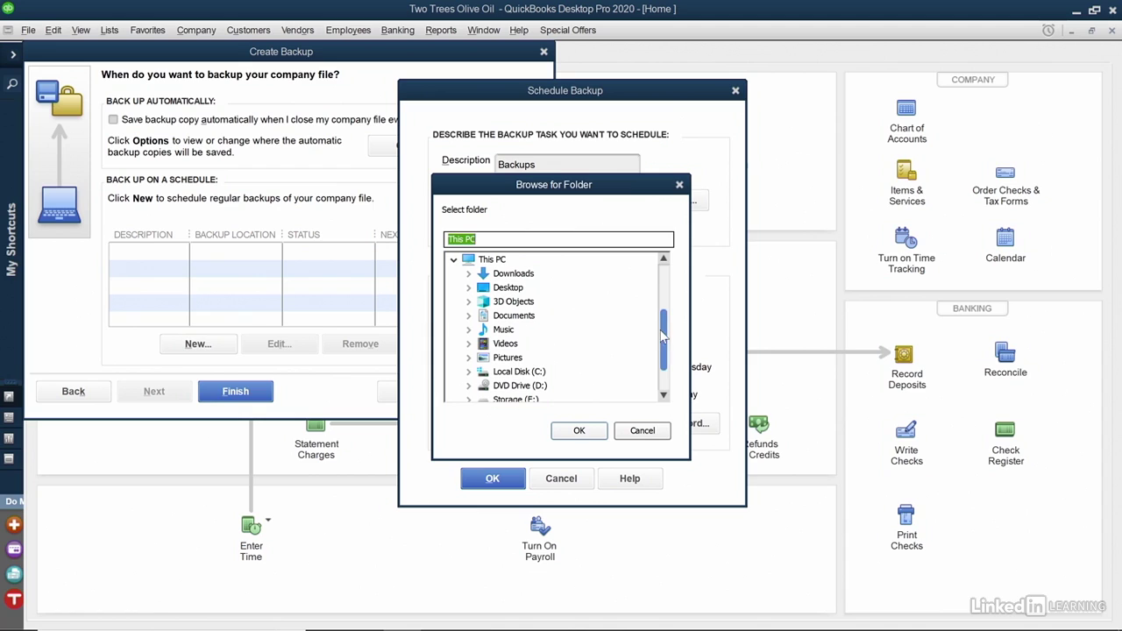
pyautogui.moveTo(661, 333); pyautogui.dragTo(664, 375)
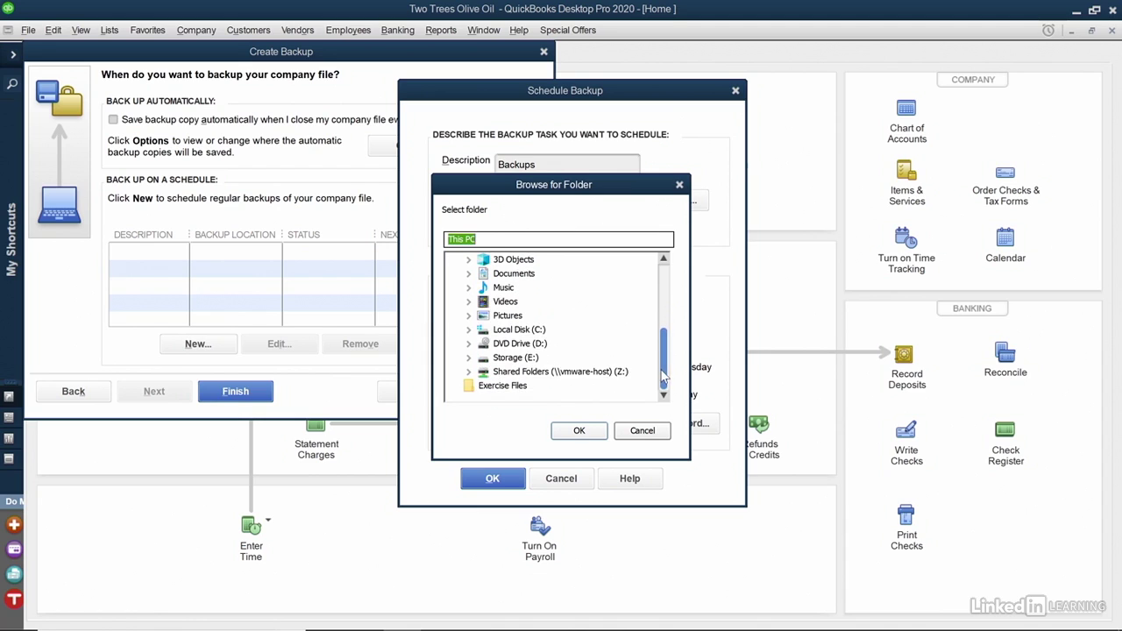
pyautogui.click(553, 359)
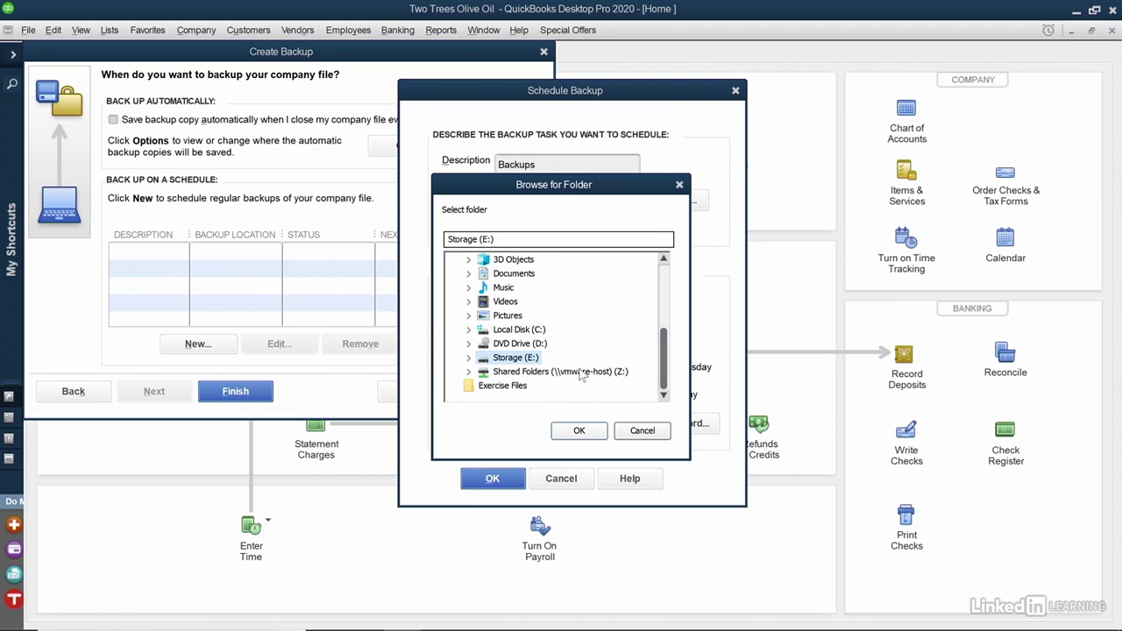
pyautogui.click(579, 431)
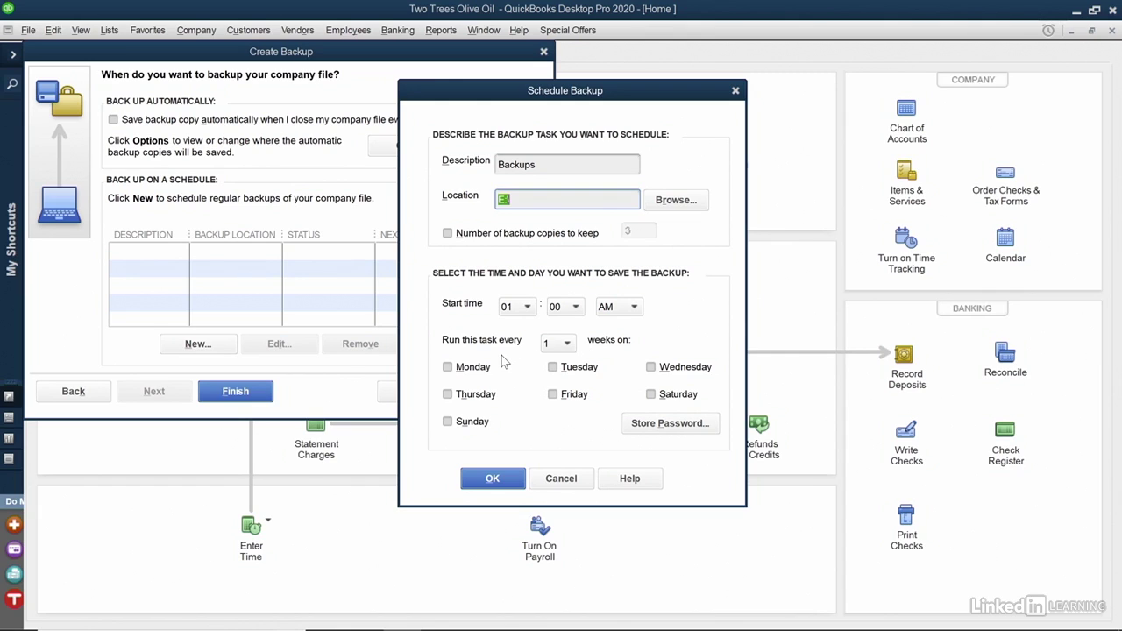
# Step: Set the scheduled backup to run on Monday, Tuesday, Wednesday, Thursday and Friday
pyautogui.click(481, 372)
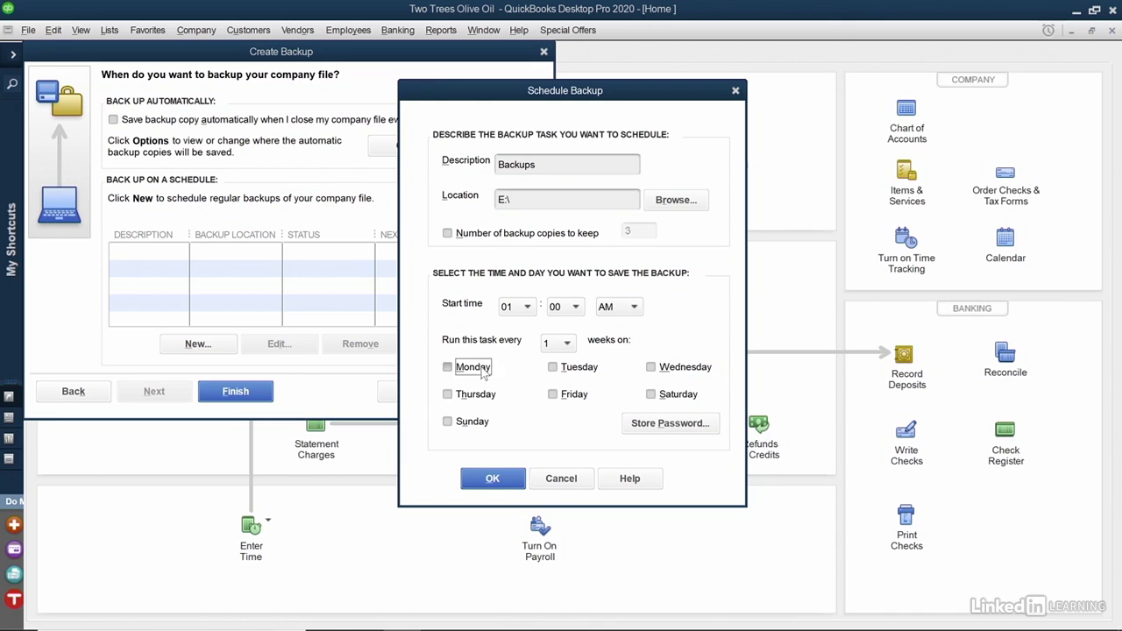
pyautogui.click(482, 372)
pyautogui.click(454, 394)
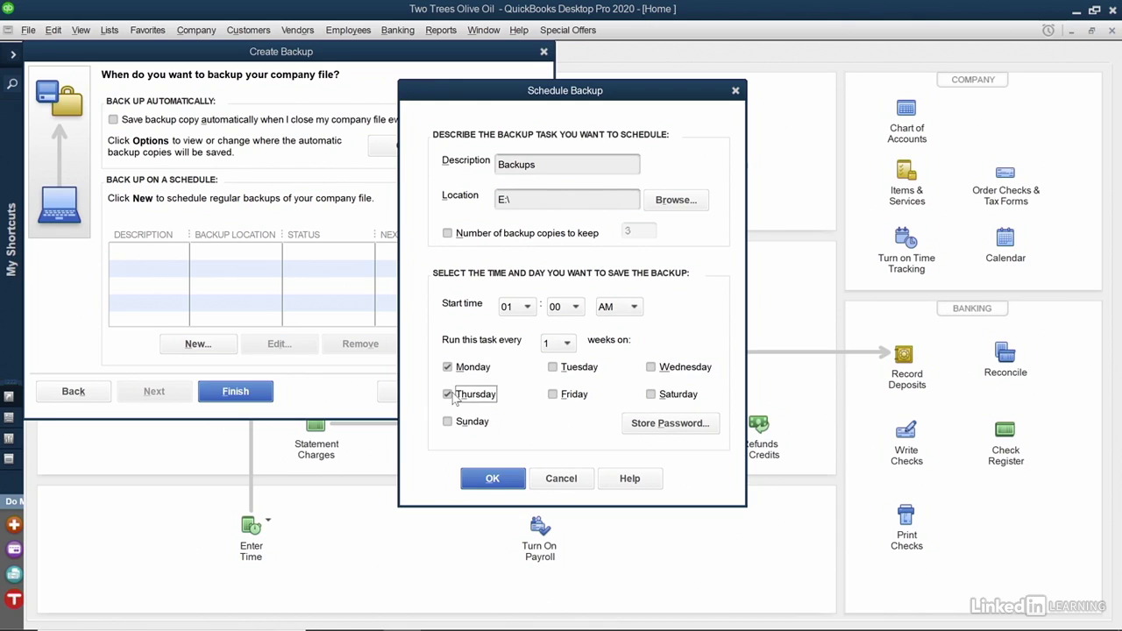
pyautogui.click(552, 369)
pyautogui.click(556, 395)
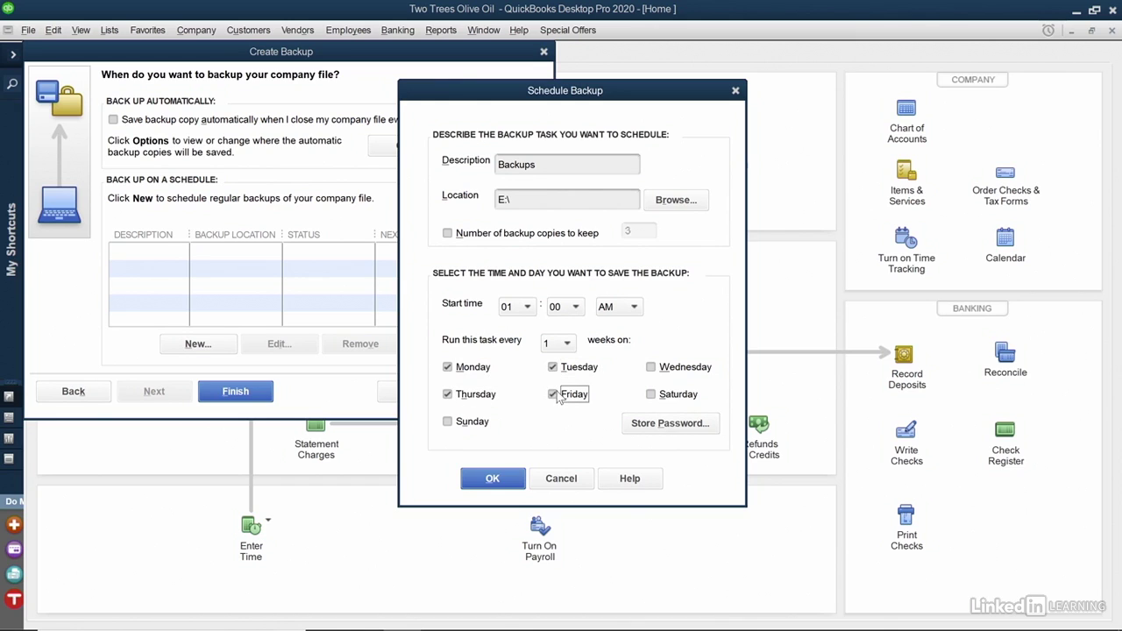
pyautogui.click(650, 369)
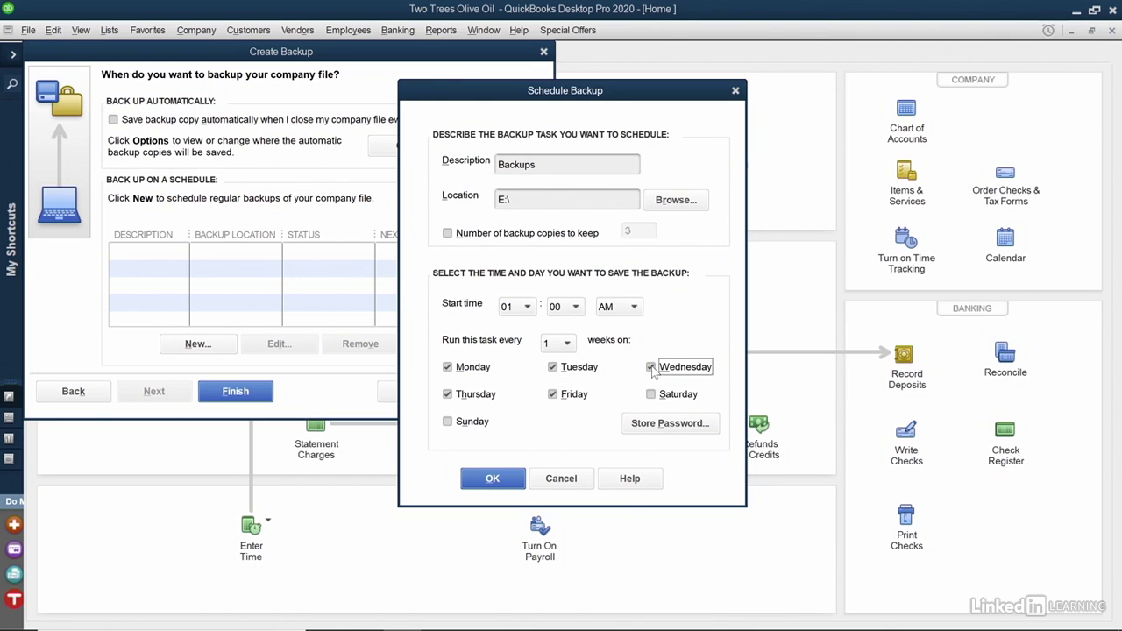
# Step: Accept the backup schedule and store the Windows account password for it
pyautogui.click(517, 480)
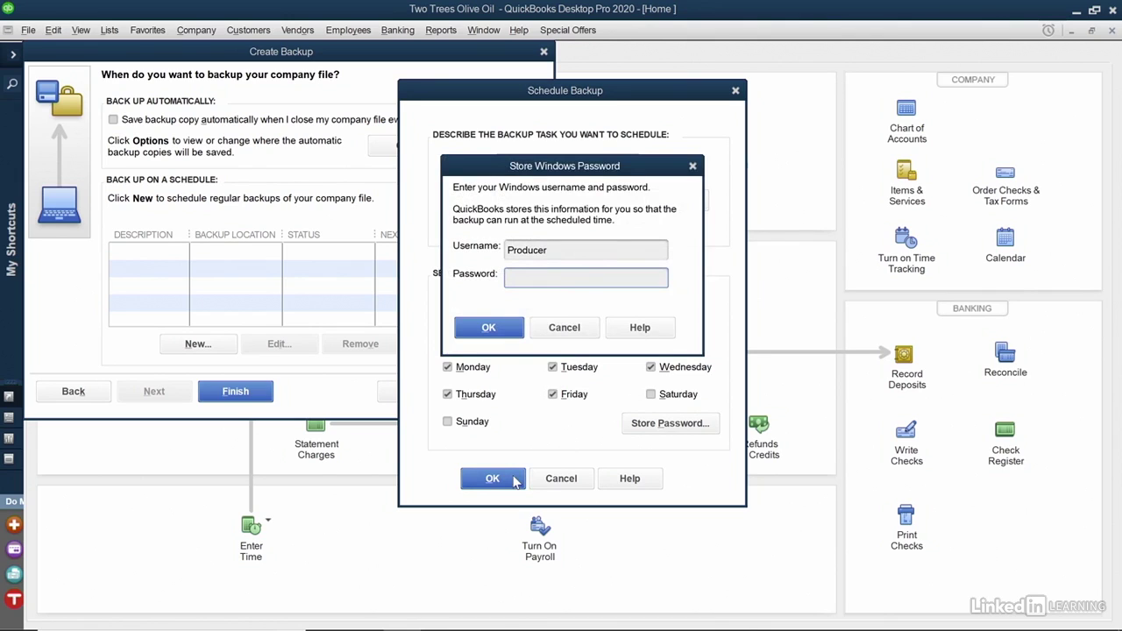
pyautogui.write('*****')
pyautogui.click(490, 330)
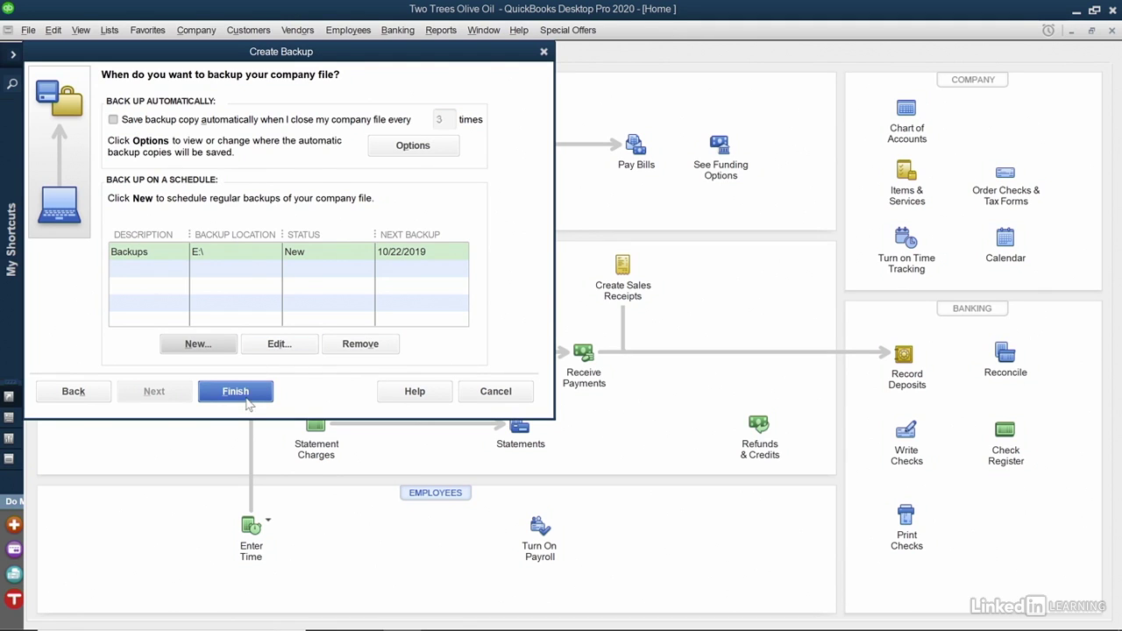
# Step: Finish the backup setup so the company file is backed up, and dismiss the resulting messages
pyautogui.click(235, 391)
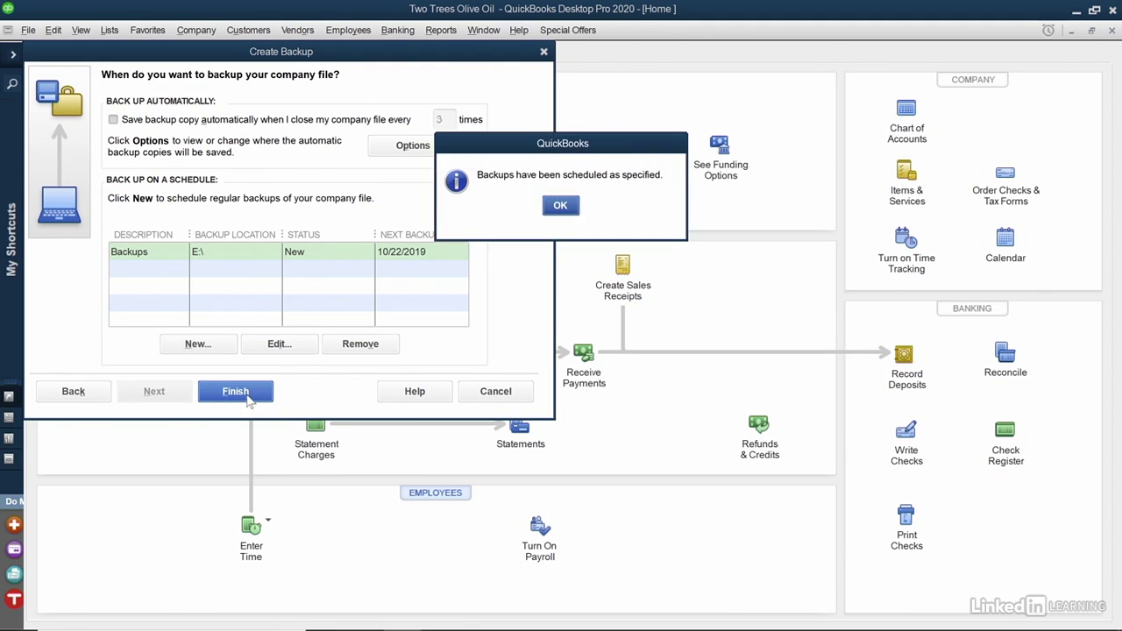
pyautogui.click(560, 206)
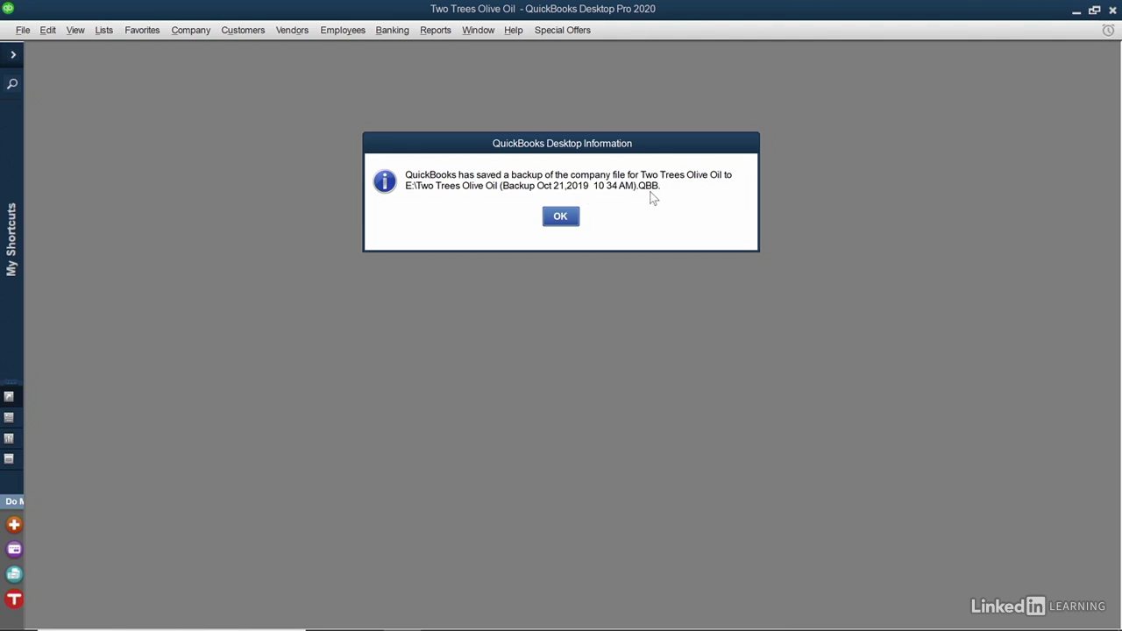
pyautogui.click(561, 216)
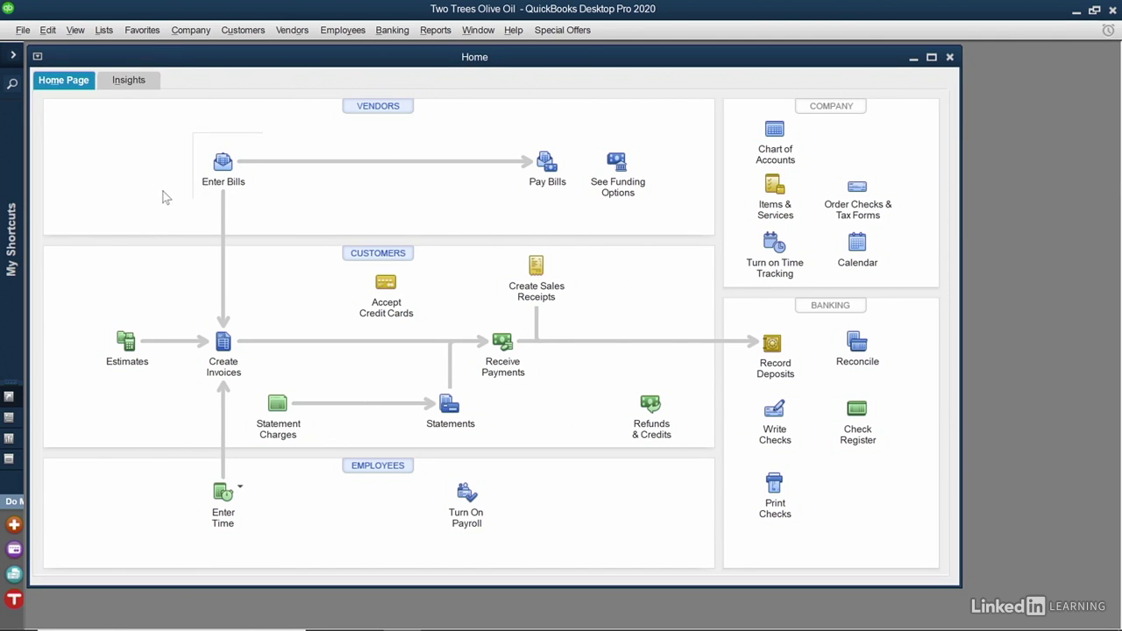
# Step: Restore a local backup copy, saving the company file as "Two Trees Olive Oil" in QBW format on the Desktop
pyautogui.click(27, 33)
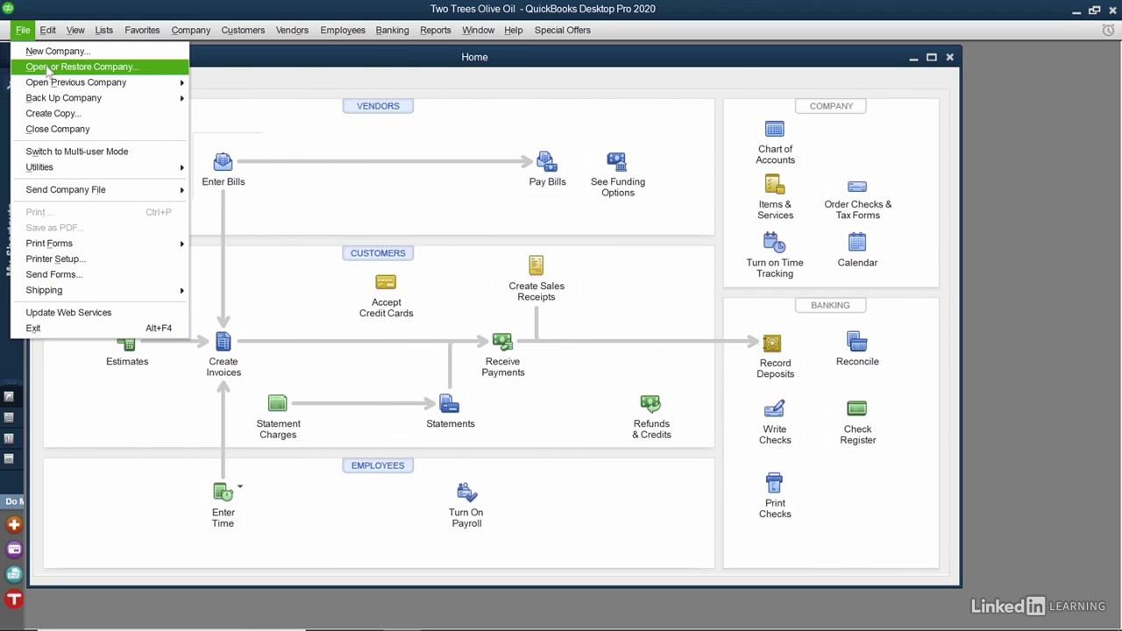
pyautogui.click(48, 69)
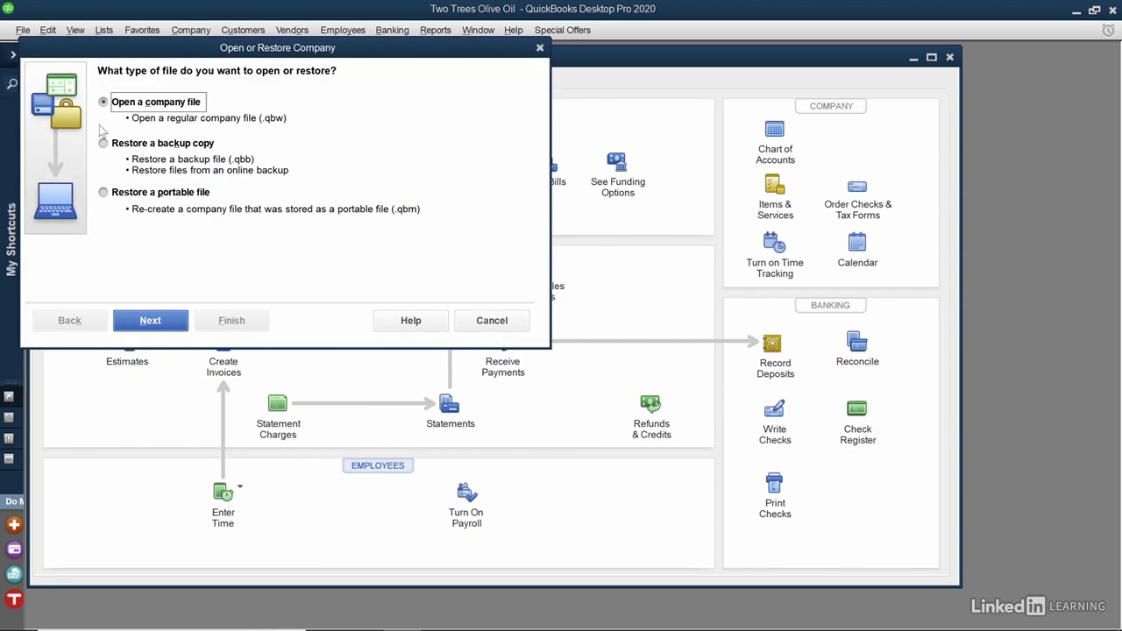
pyautogui.click(114, 143)
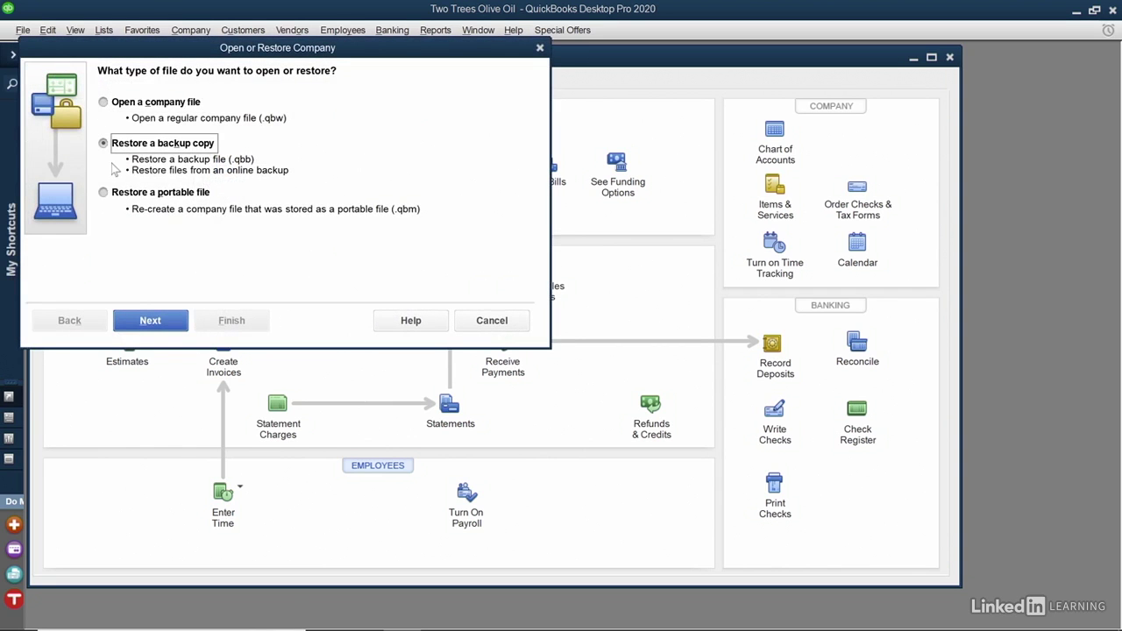
pyautogui.click(126, 323)
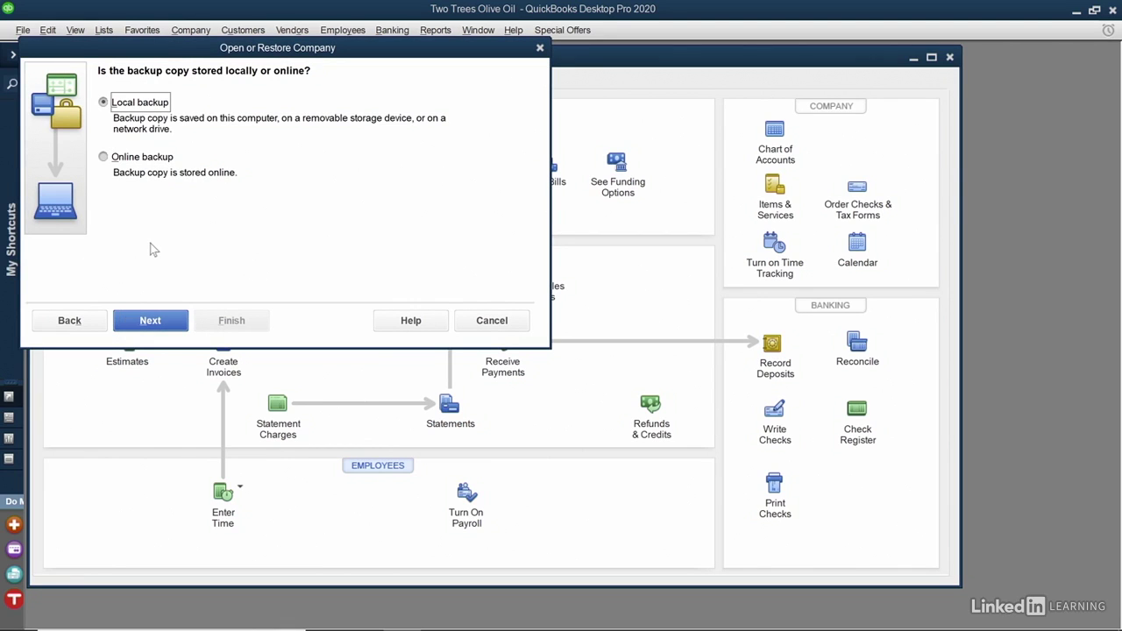
pyautogui.click(143, 321)
pyautogui.click(154, 321)
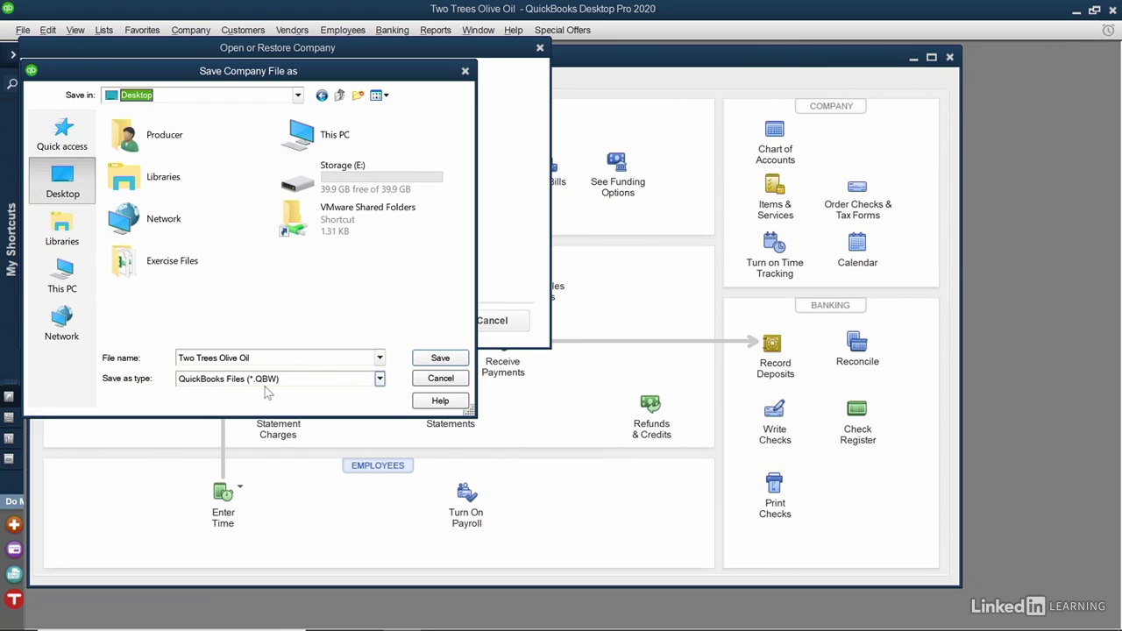
pyautogui.click(439, 359)
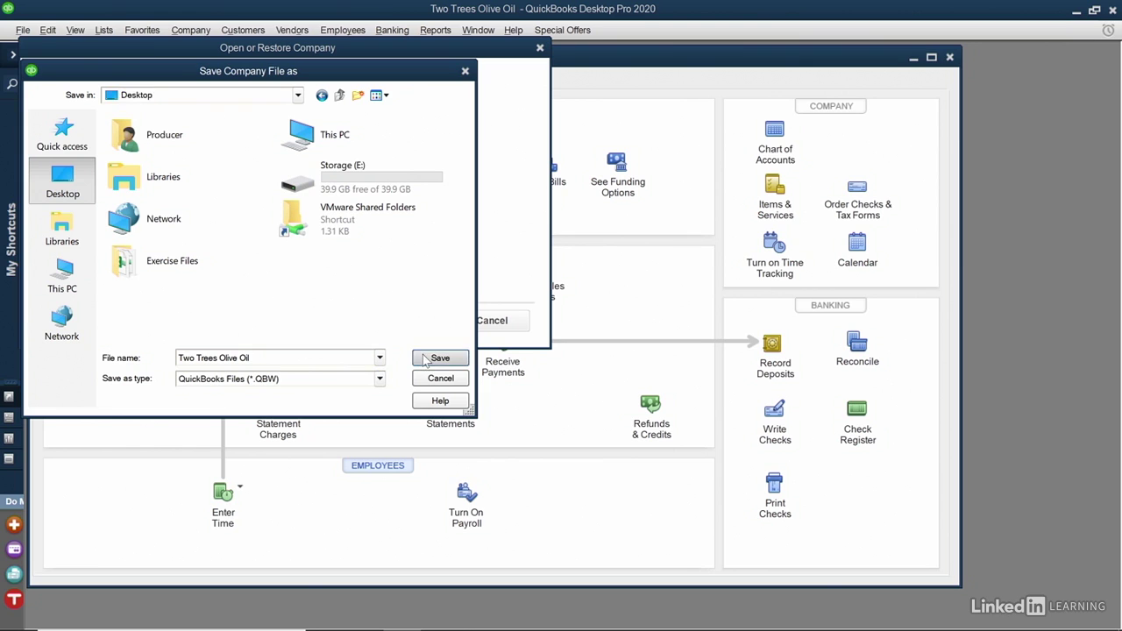